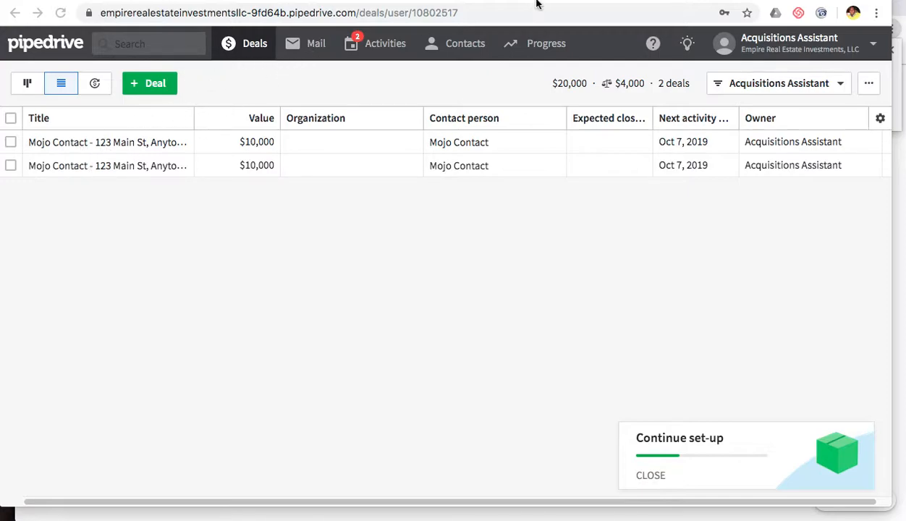
- Review the details of the second Assign Next Task activity in the activities list
click(384, 48)
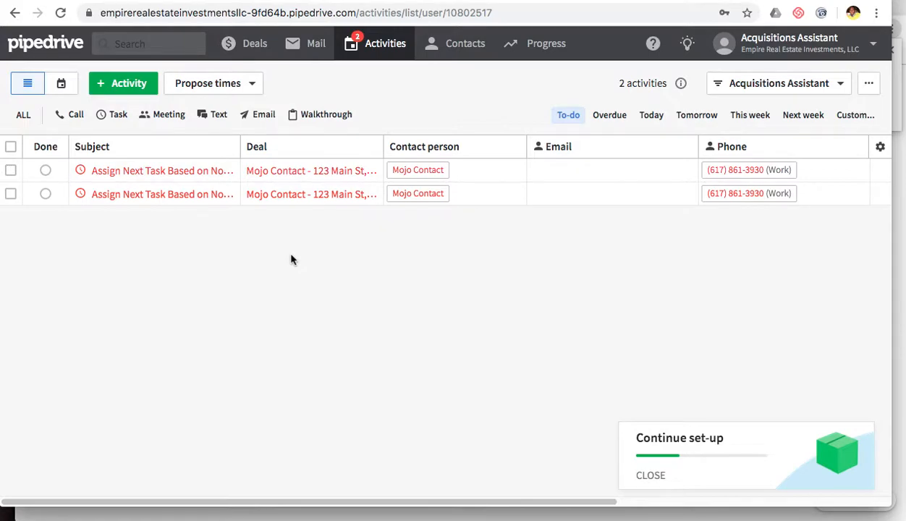
click(150, 196)
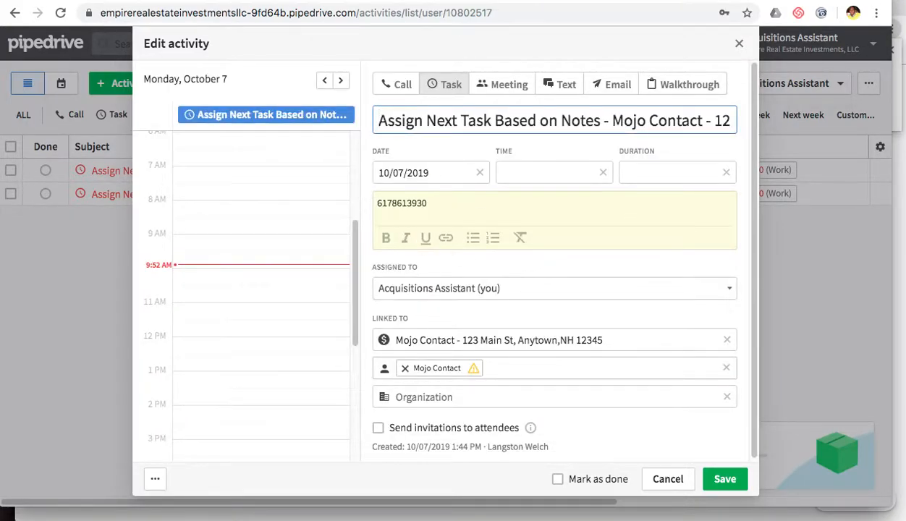
click(740, 45)
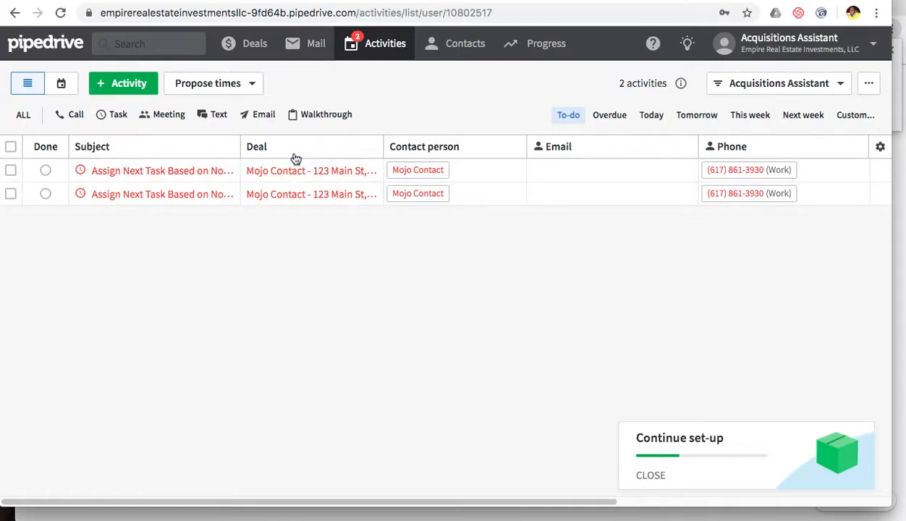
- Open the deal linked to the second listed activity and review its person details
click(284, 201)
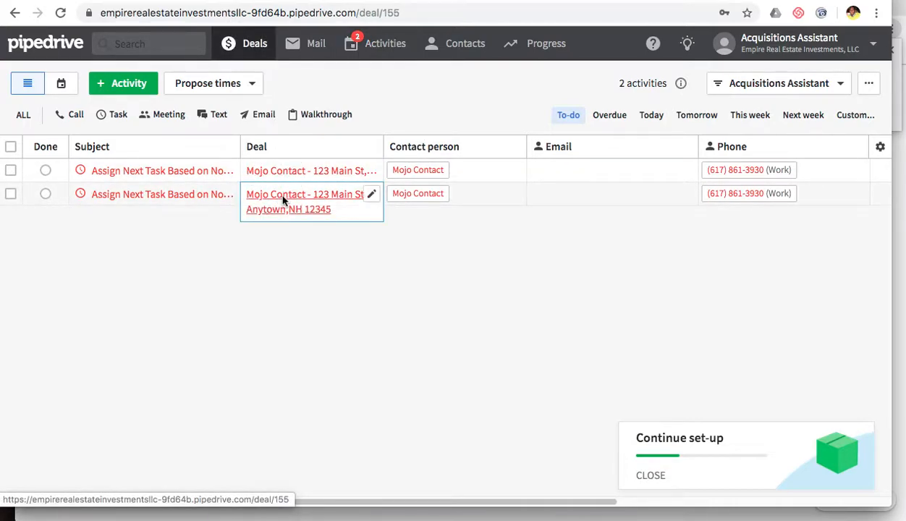
scroll(420, 213, down, 10)
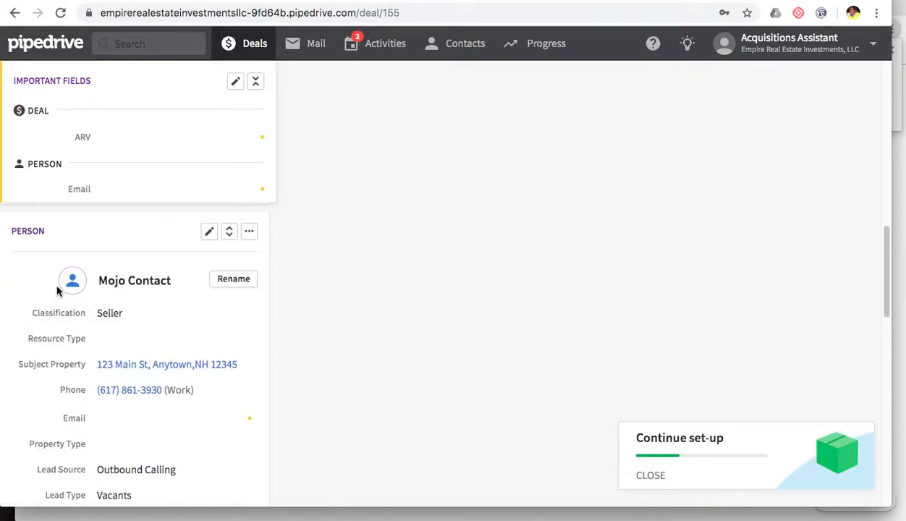
scroll(137, 314, down, 3)
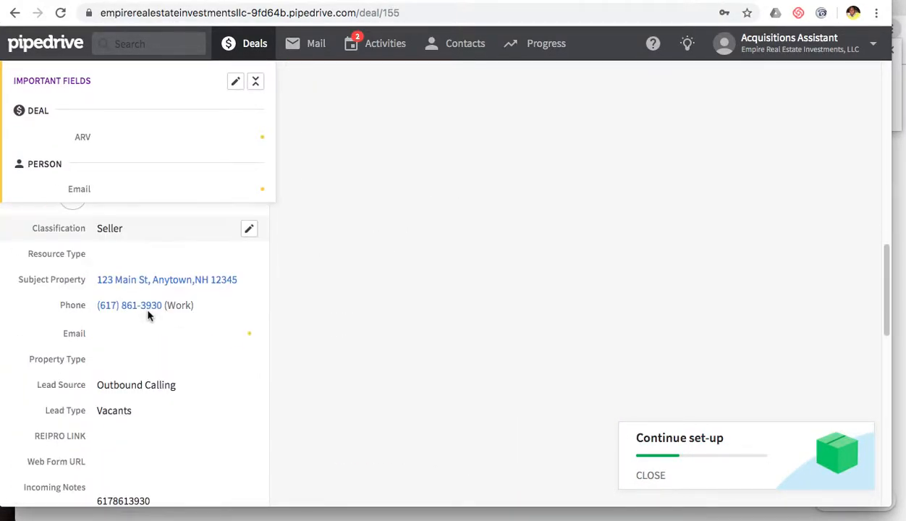
scroll(116, 325, up, 5)
- Open the deal's contact record and review its details and planned activities
click(142, 380)
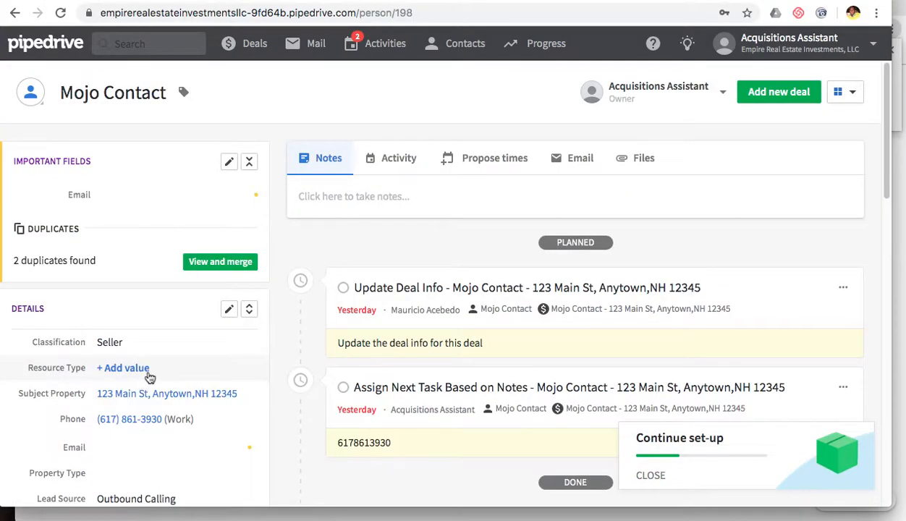
scroll(544, 254, down, 4)
scroll(544, 253, up, 4)
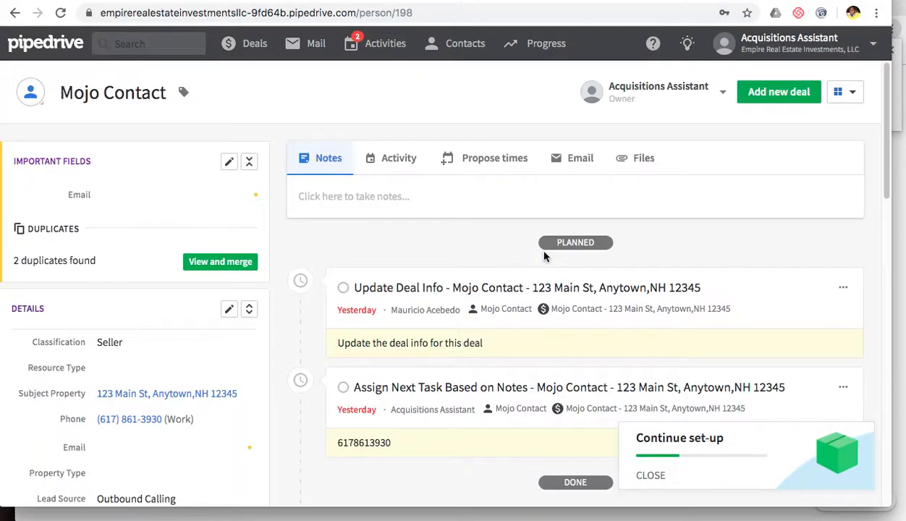
scroll(546, 254, down, 2)
scroll(547, 255, down, 1)
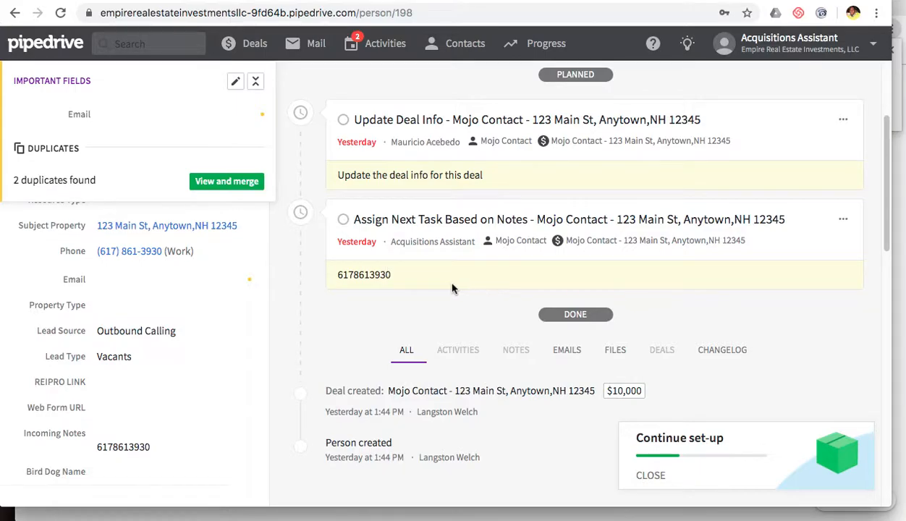
scroll(414, 237, up, 3)
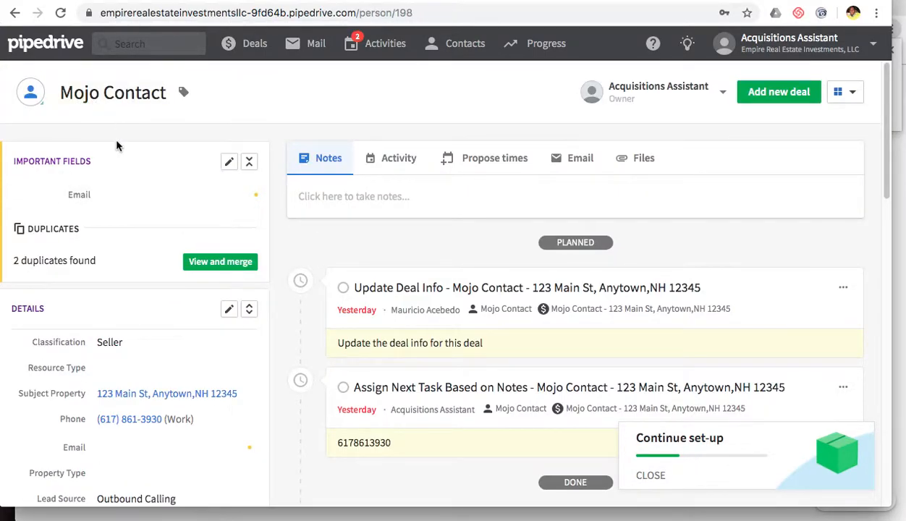
- Return to the contact's deal and review its pipeline stages and planned activities
scroll(125, 164, down, 10)
click(144, 245)
scroll(422, 136, up, 5)
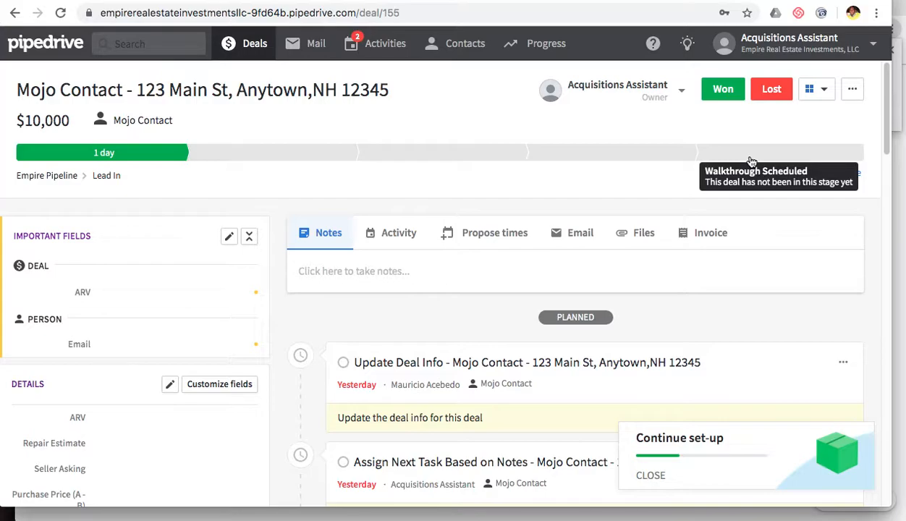
scroll(641, 228, down, 5)
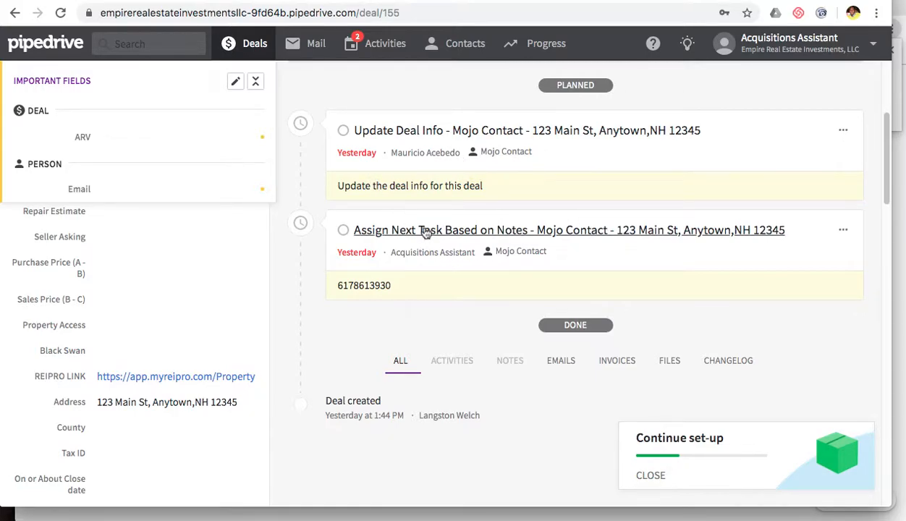
scroll(425, 228, up, 2)
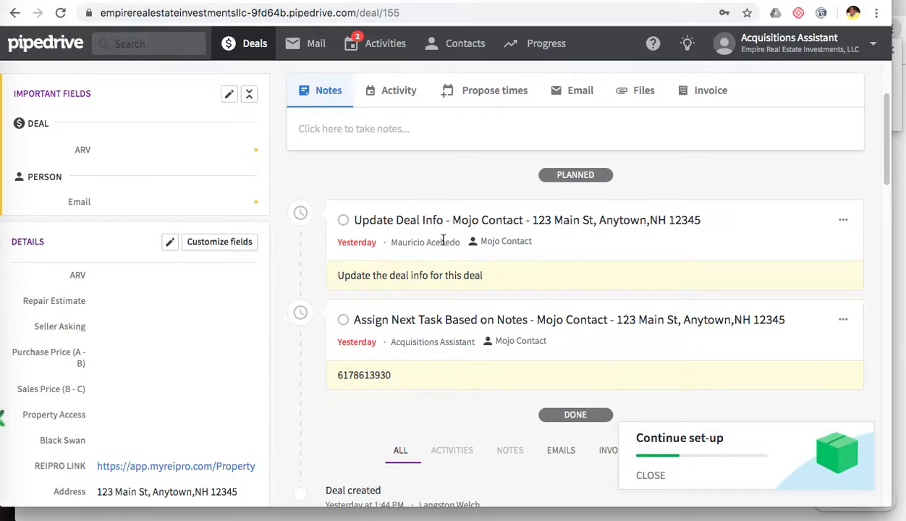
scroll(444, 306, down, 1)
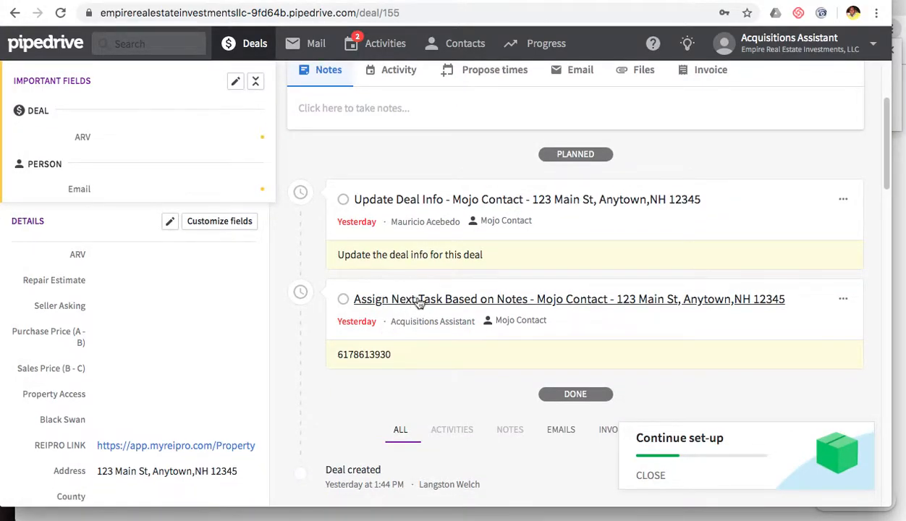
scroll(504, 299, down, 2)
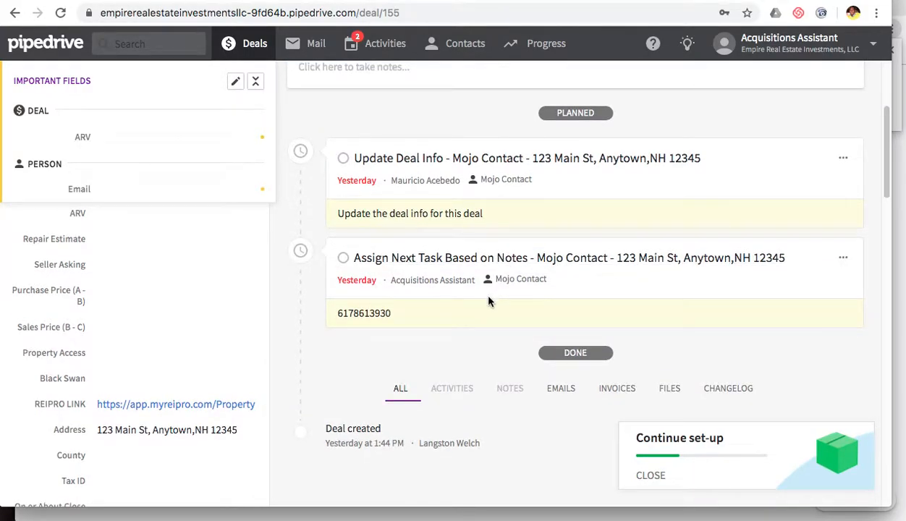
scroll(489, 302, up, 8)
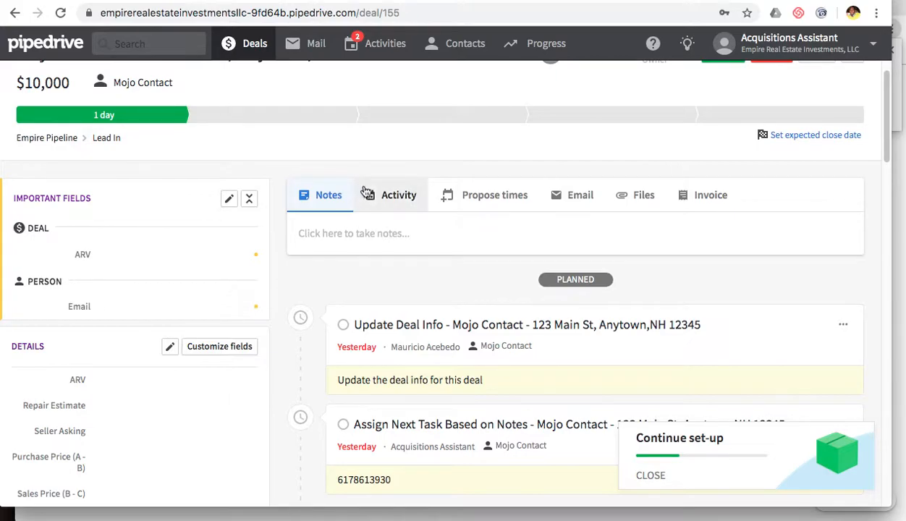
- Start a new call activity on the deal with the subject "Call back"
click(389, 206)
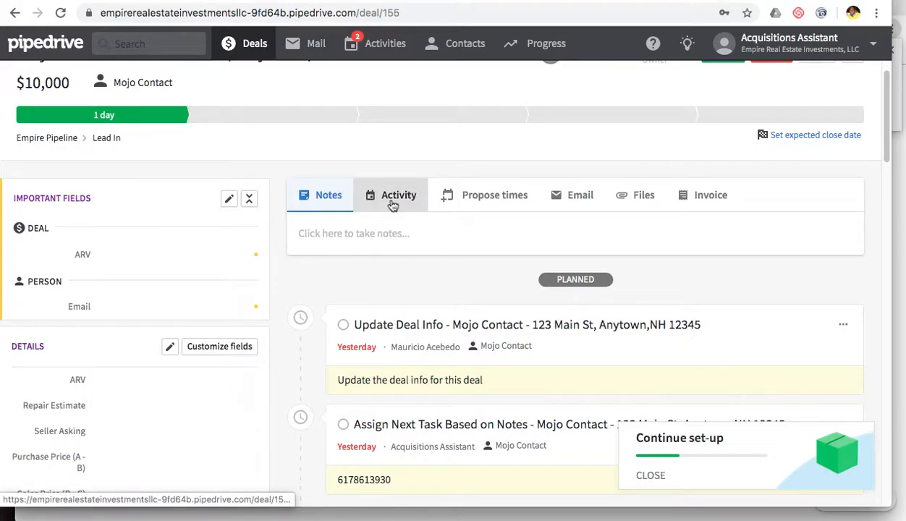
scroll(478, 237, down, 1)
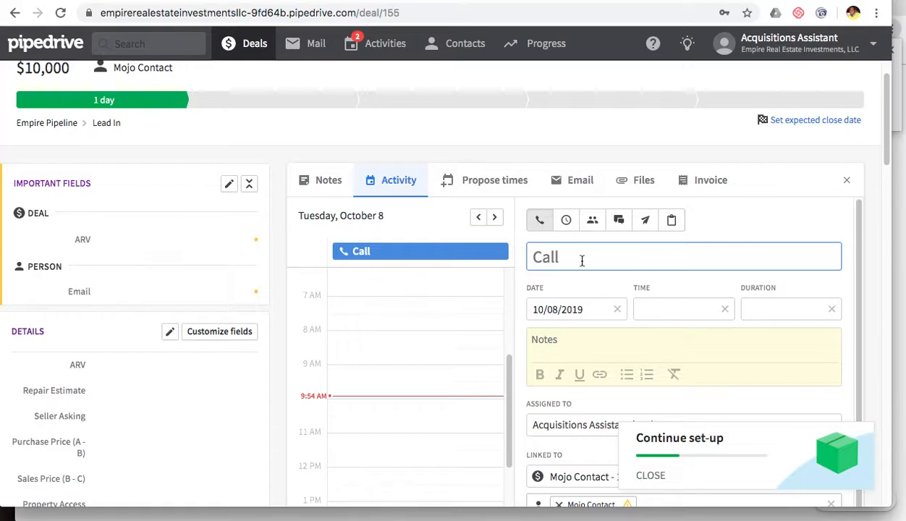
text(Calle)
key(BackSpace)
text(back)
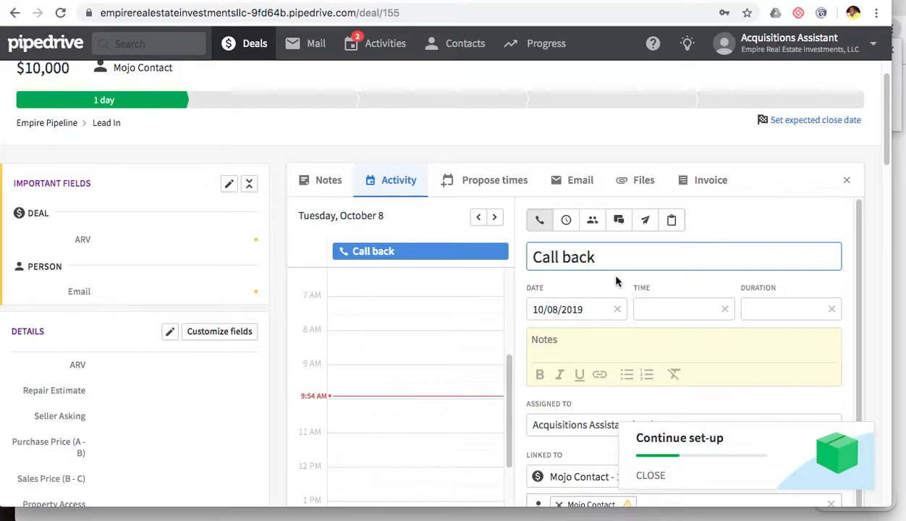
- Set the Call back activity's date to 10/15/2019 and save it
click(561, 307)
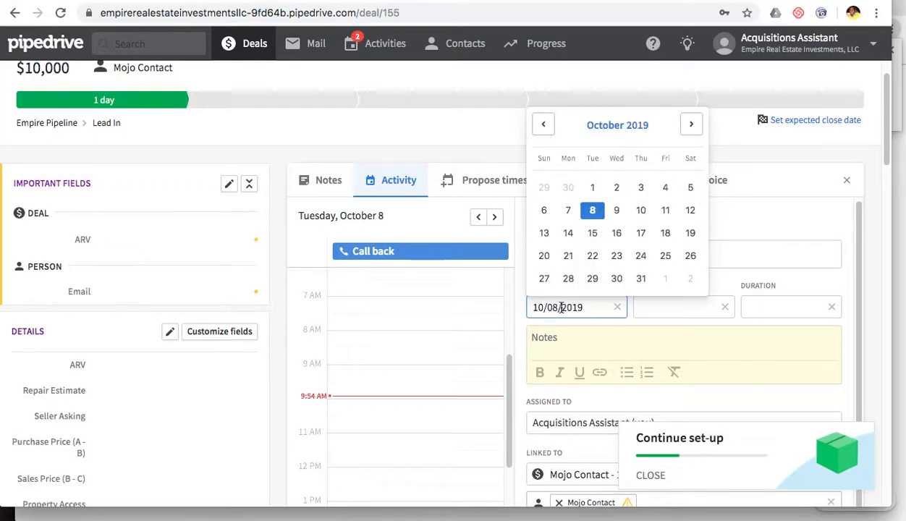
click(593, 233)
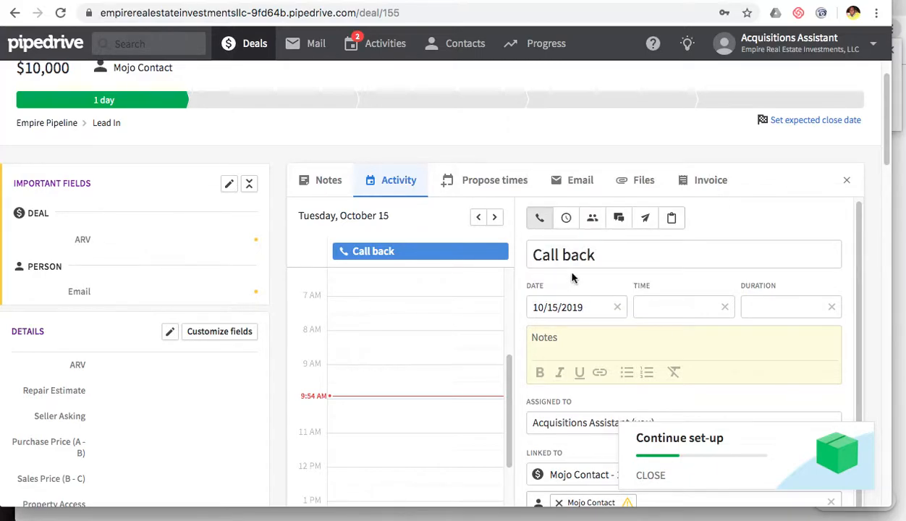
scroll(575, 277, down, 3)
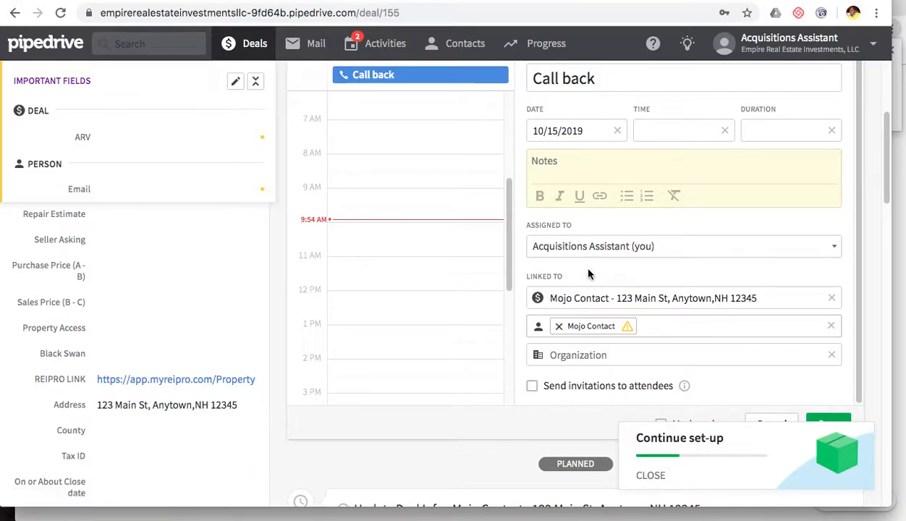
scroll(613, 239, down, 3)
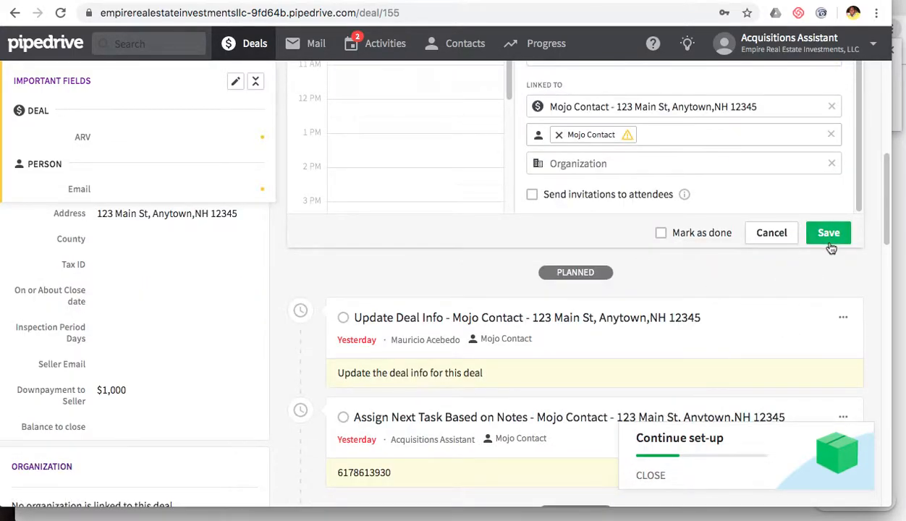
click(829, 234)
- Mark the deal's "Assign Next Task Based on Notes" activity as done
scroll(732, 237, up, 1)
scroll(732, 237, down, 1)
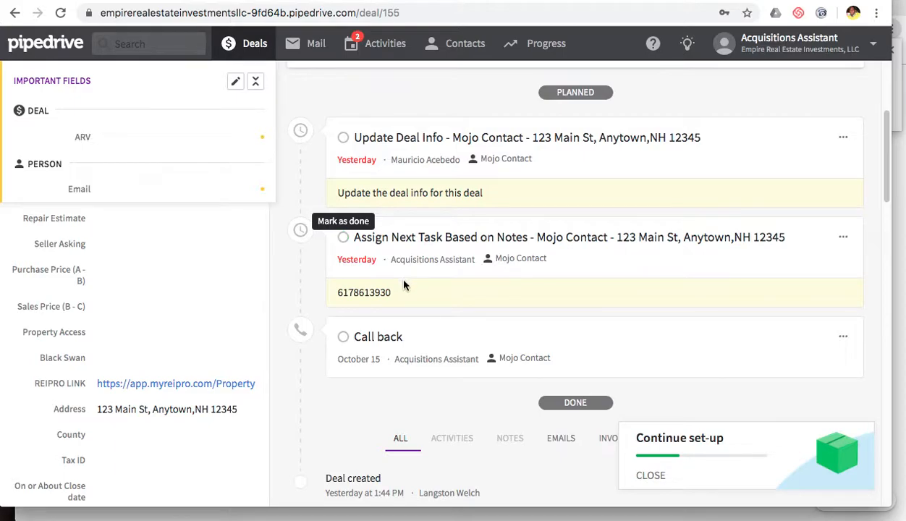
click(342, 238)
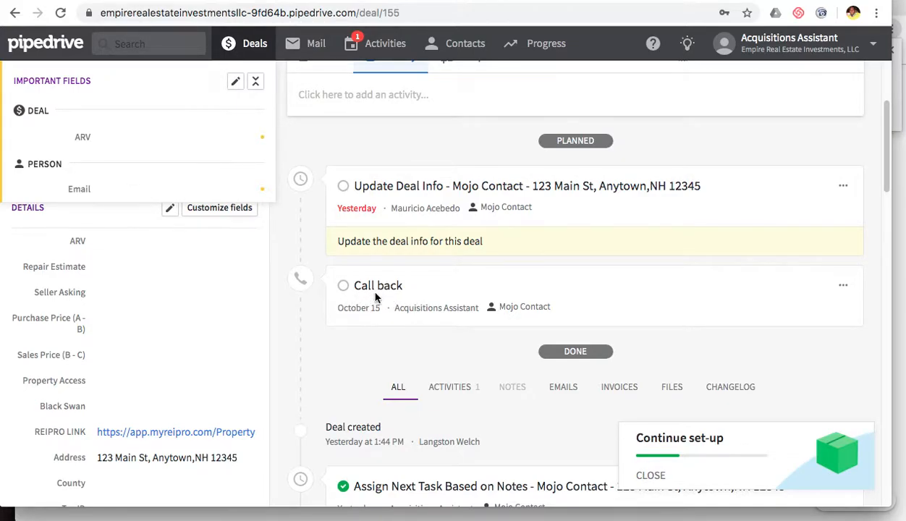
- Open the deal of the remaining overdue activity and reschedule its "Assign Next Task Based on Notes" task to today
click(379, 54)
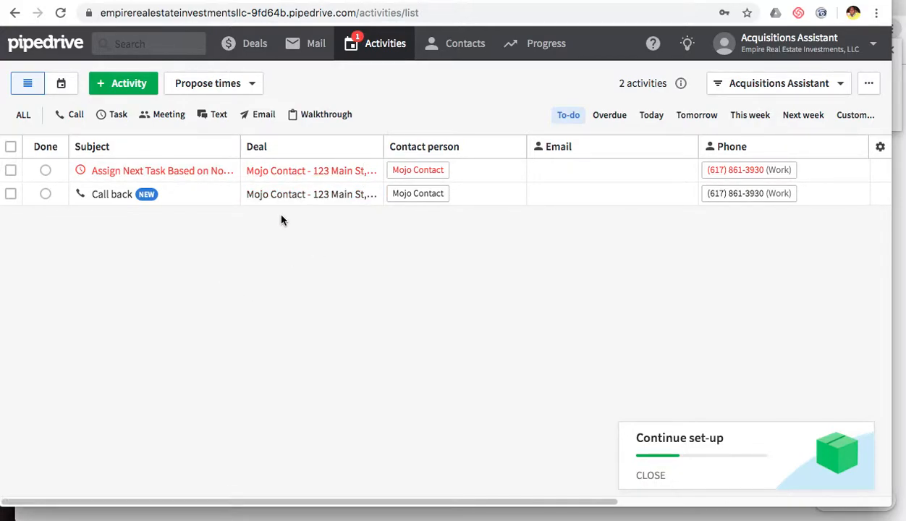
click(317, 176)
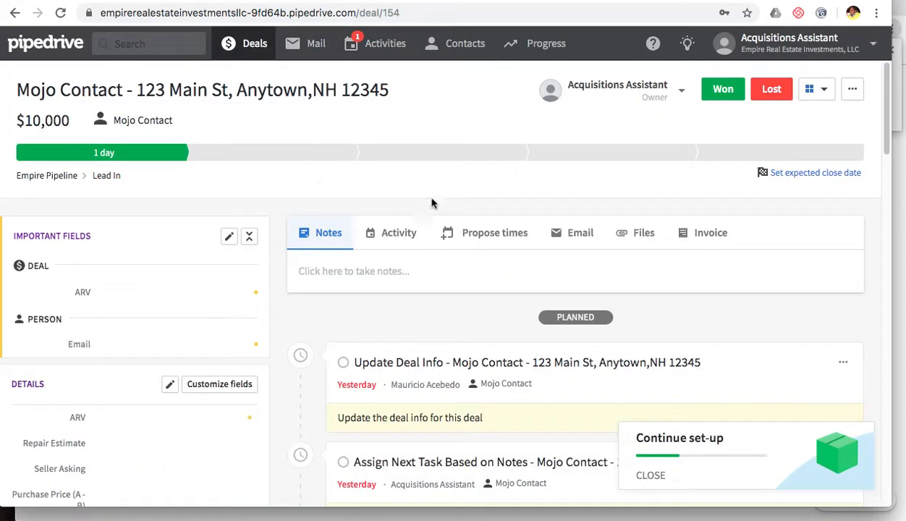
scroll(508, 247, down, 2)
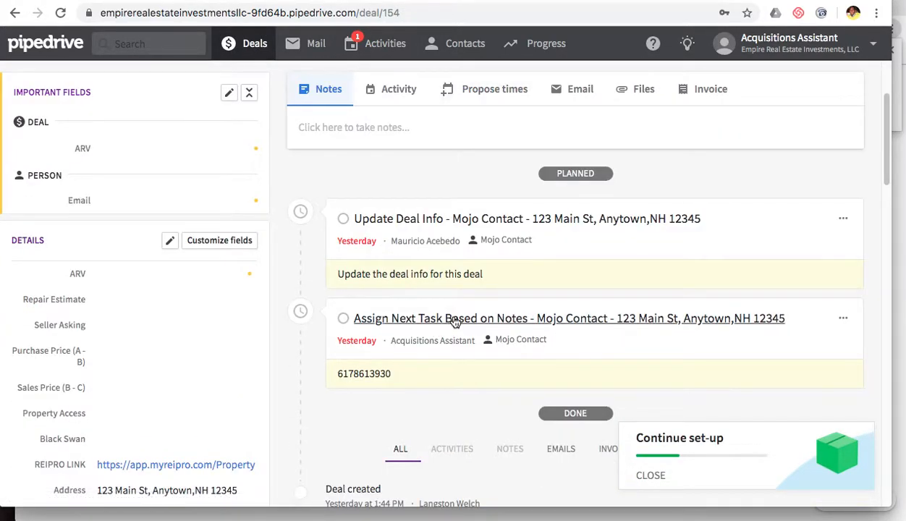
click(454, 322)
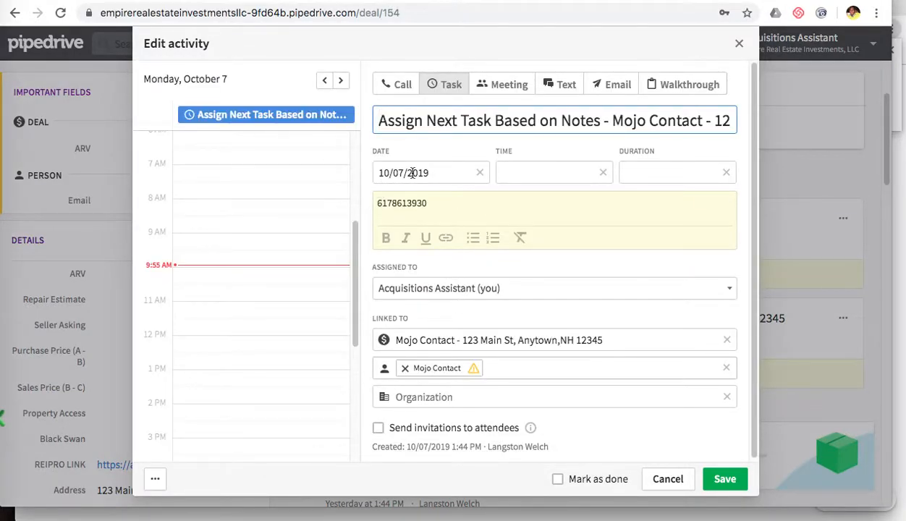
click(408, 174)
click(434, 289)
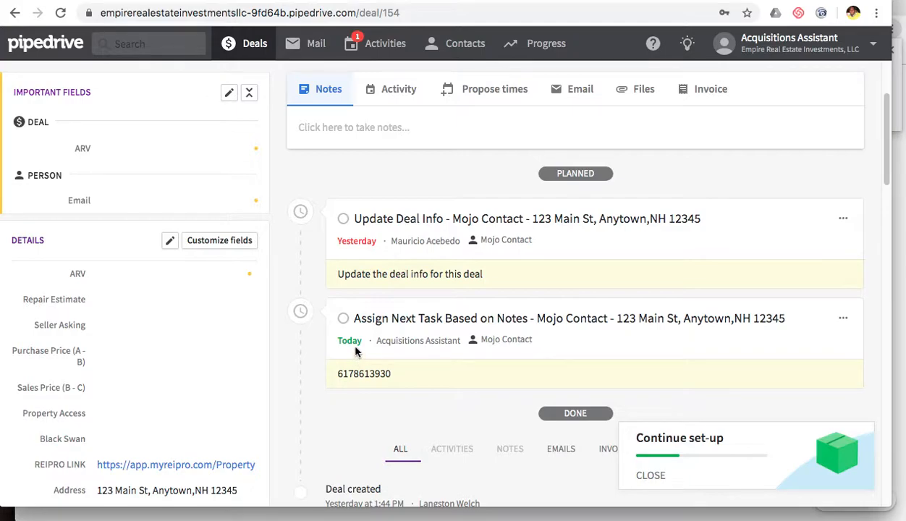
- From the activities list, open the remaining "Assign Next Task" deal and start a call activity dated 11/12/2019
click(385, 45)
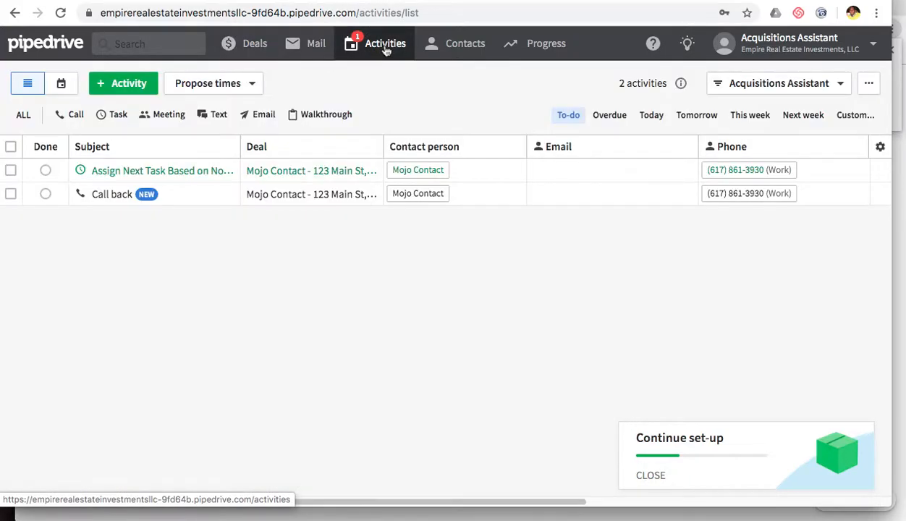
click(305, 173)
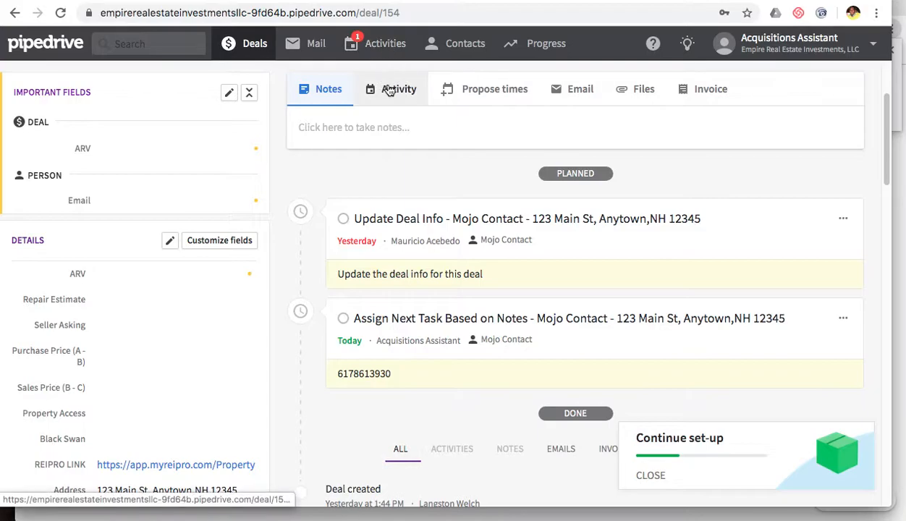
click(384, 88)
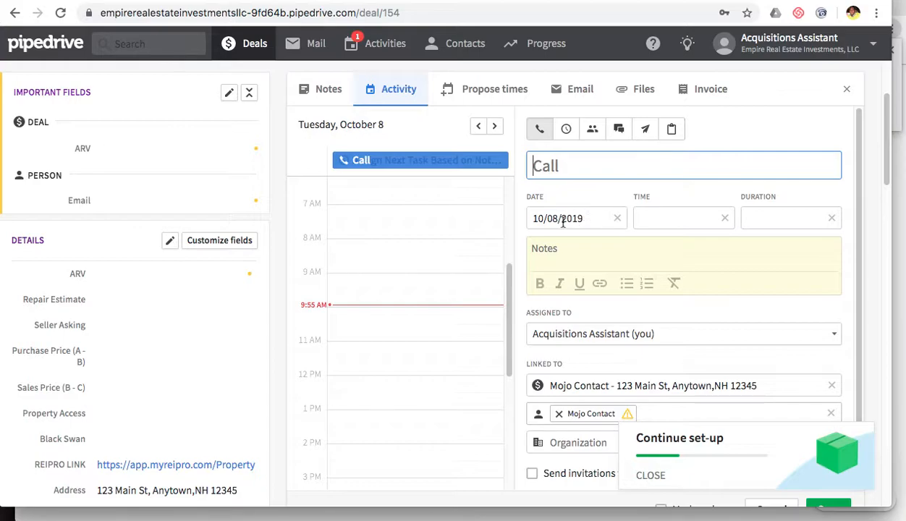
click(564, 220)
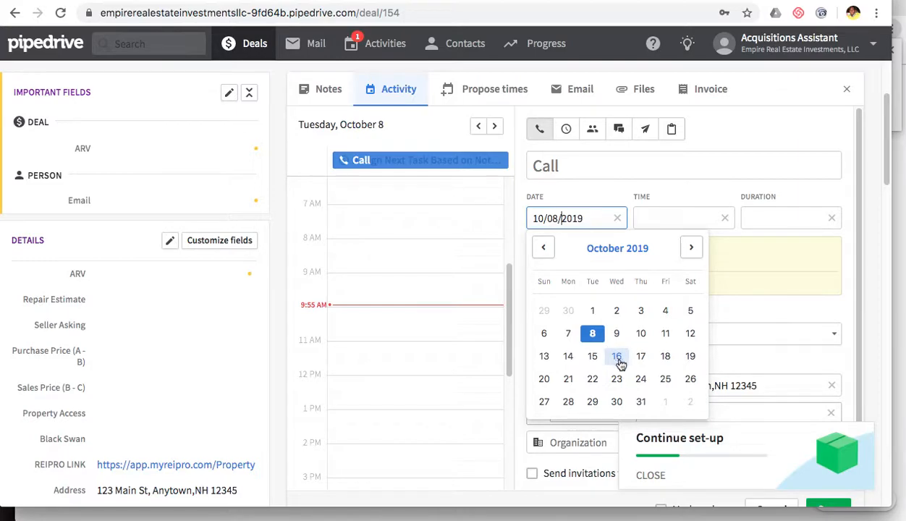
click(690, 247)
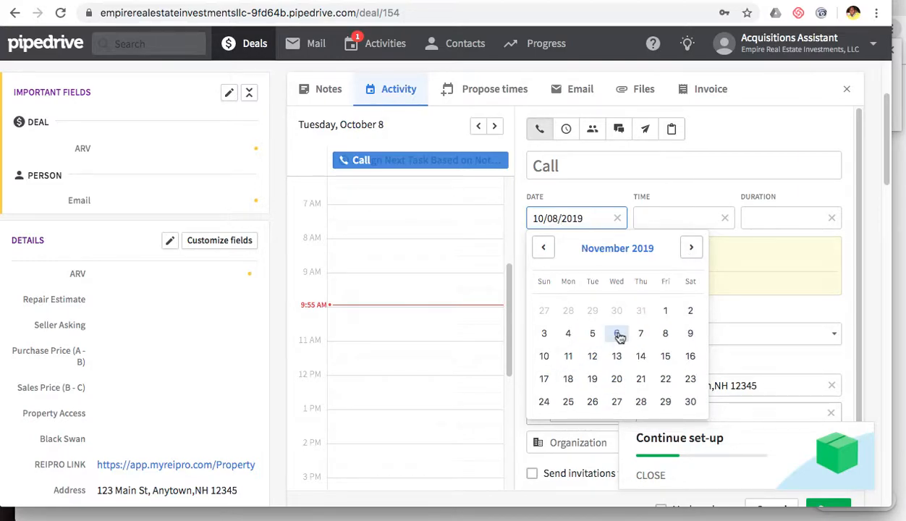
click(594, 357)
- Add the note "Dealing with a death in the family." to the new call activity and save it
click(573, 247)
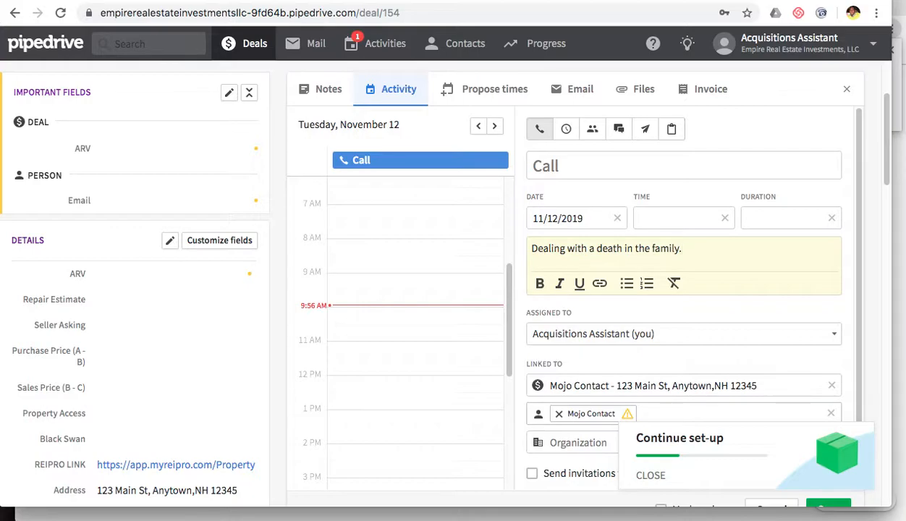
scroll(704, 173, down, 1)
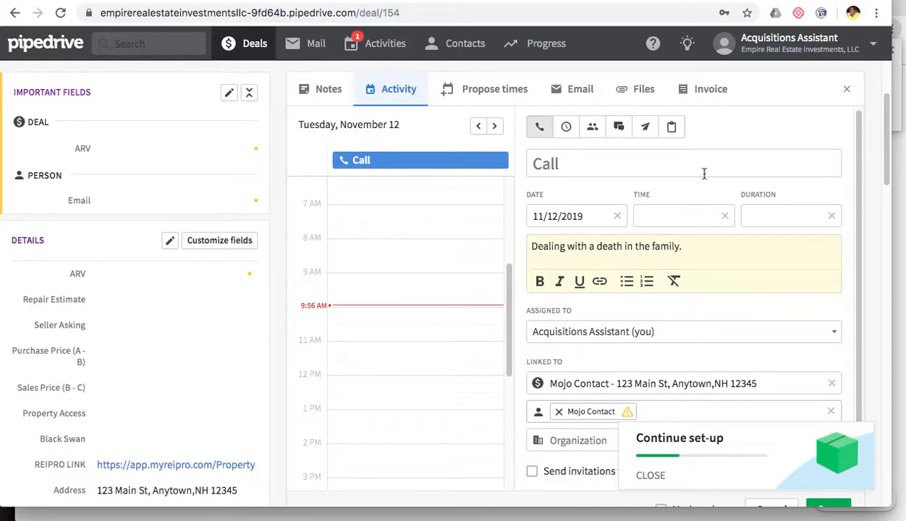
click(657, 476)
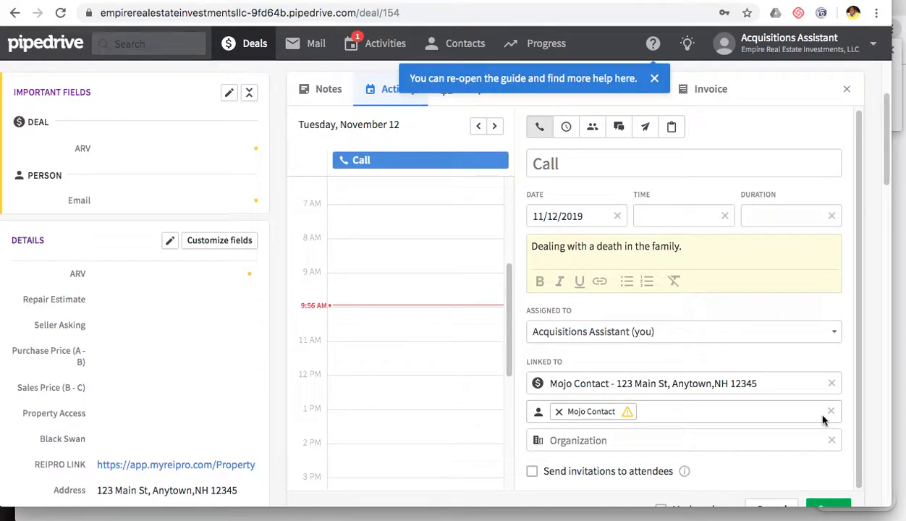
scroll(830, 422, down, 4)
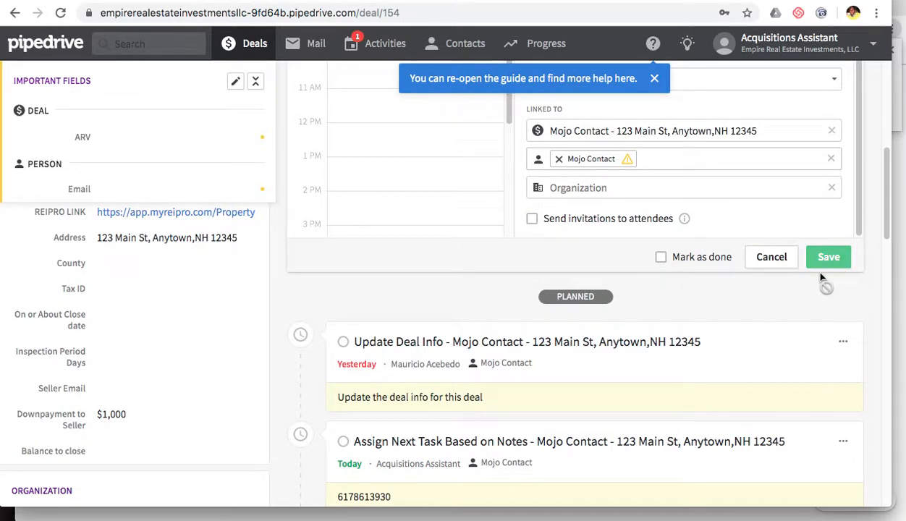
scroll(687, 334, down, 2)
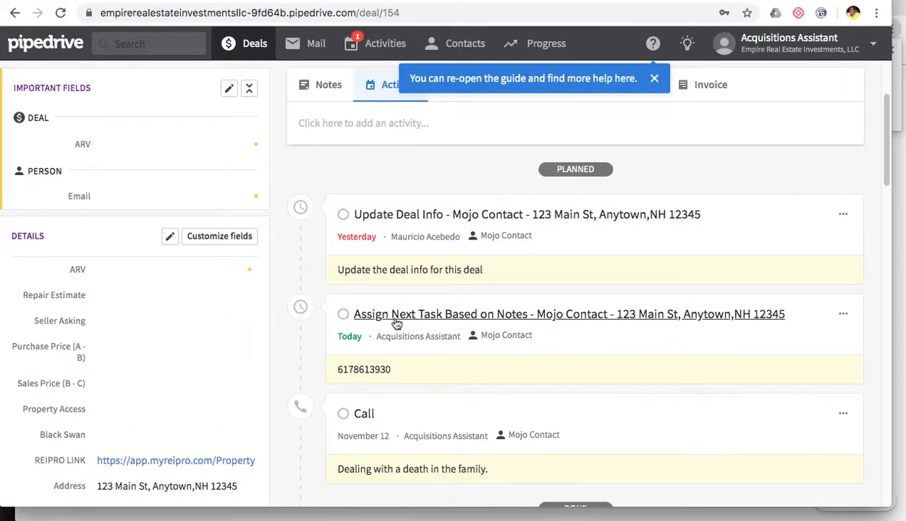
- Mark the deal's "Assign Next Task Based on Notes" activity as done and return to the activities list
scroll(351, 324, down, 1)
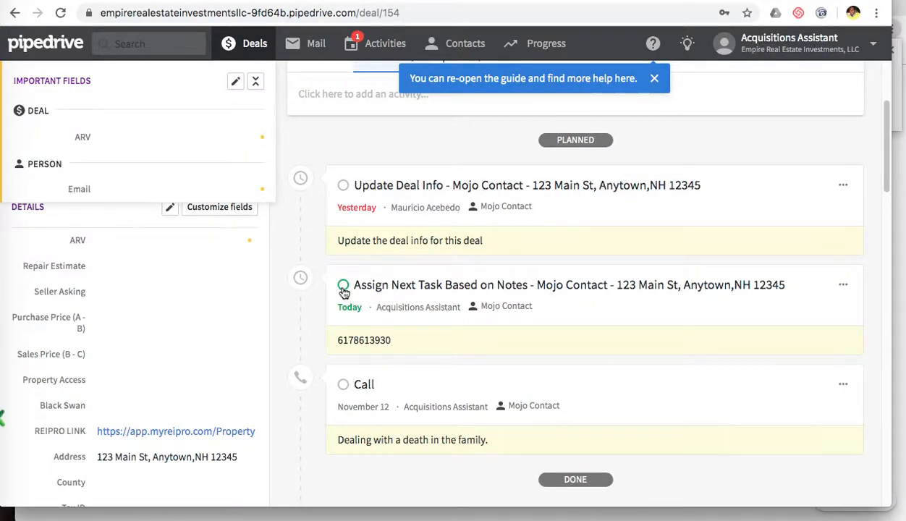
click(343, 285)
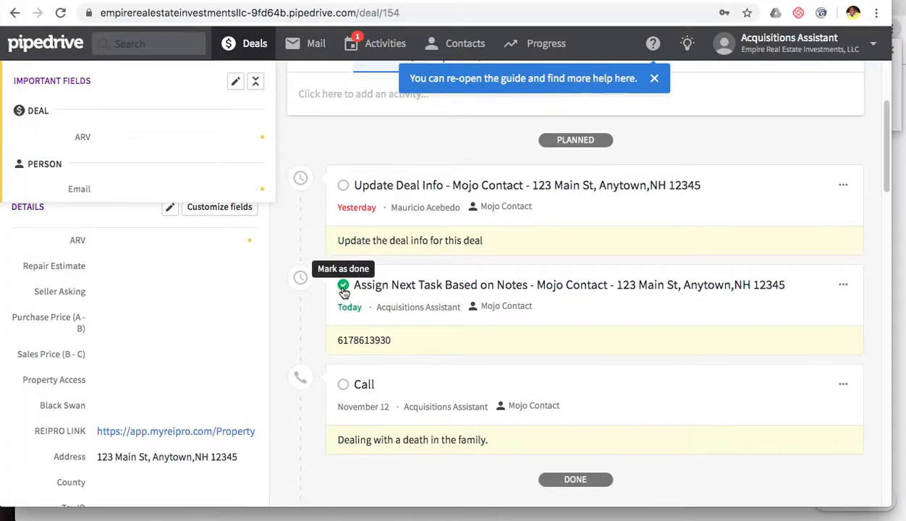
click(363, 53)
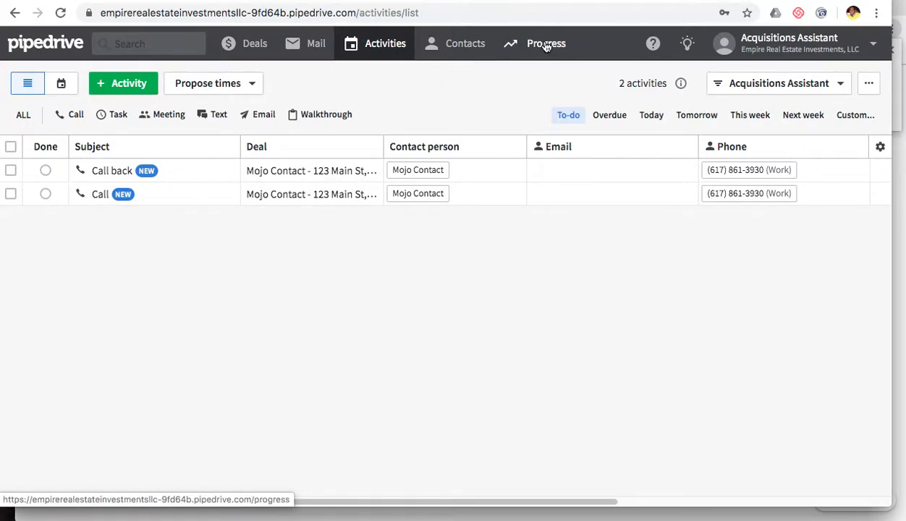
- Review this month's Progress dashboard for deals started, activities added, activities completed and deals progress by count
mouse_move(545, 46)
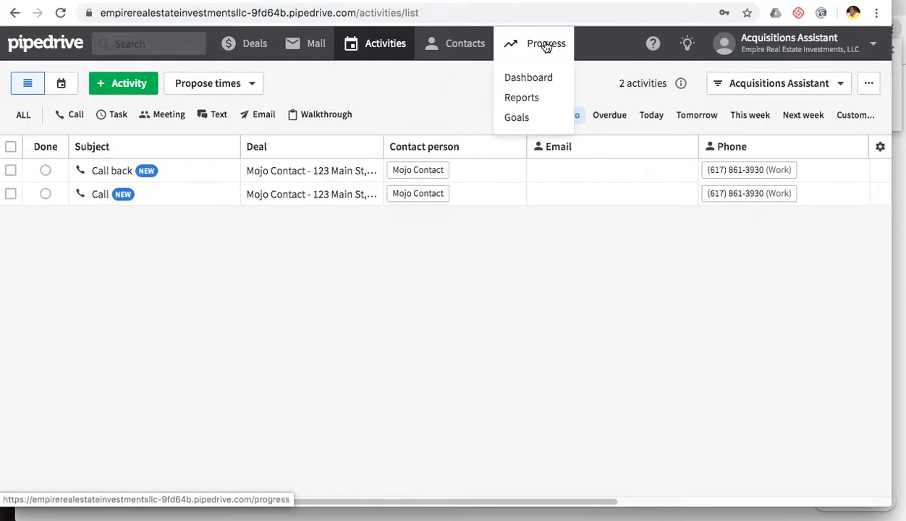
click(528, 78)
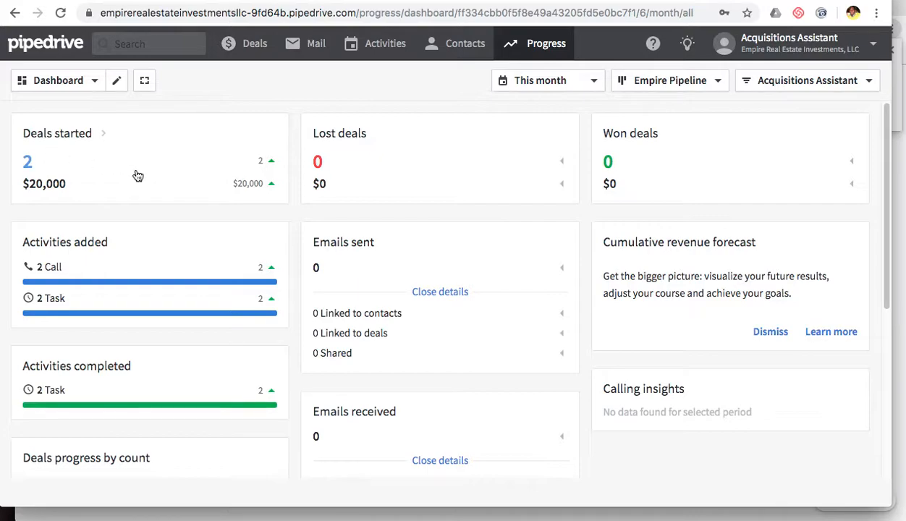
scroll(112, 246, down, 1)
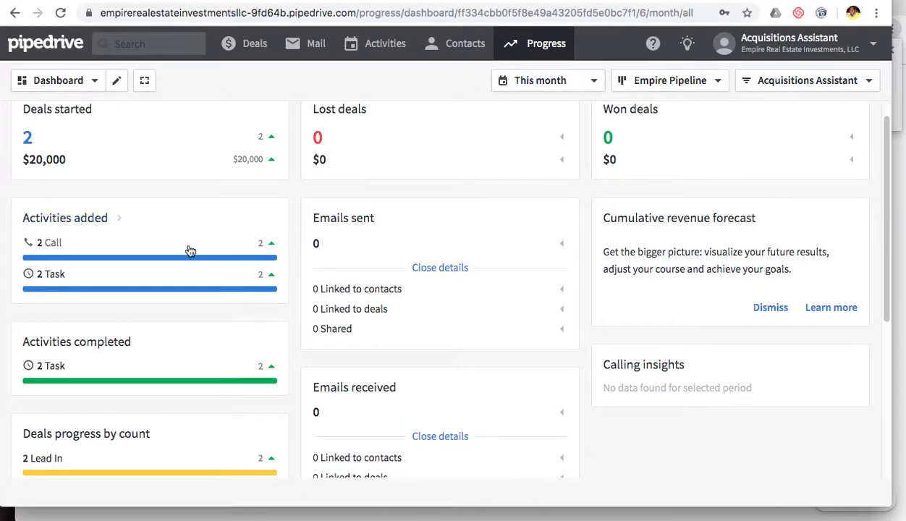
scroll(142, 297, down, 1)
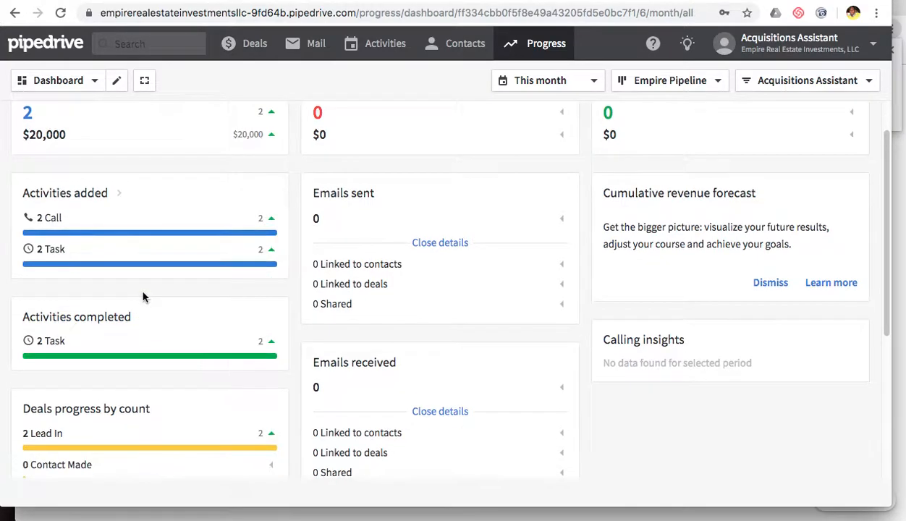
scroll(143, 297, down, 3)
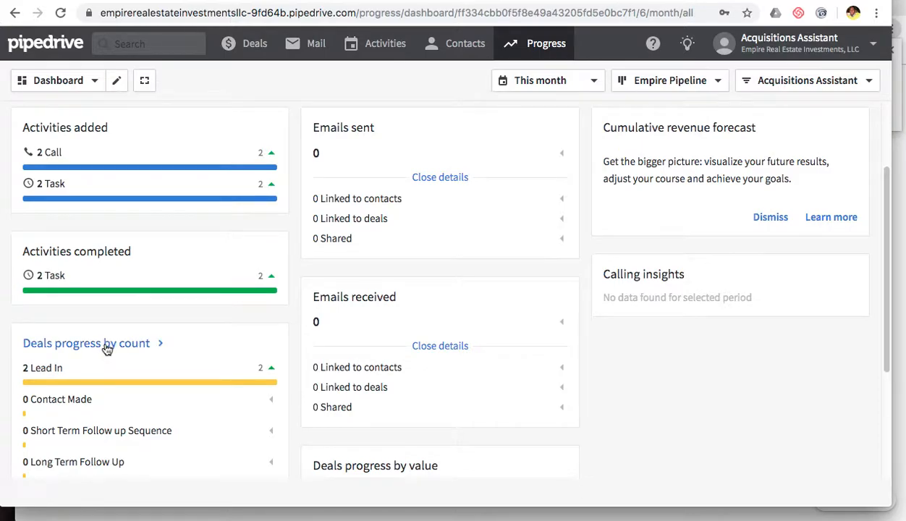
scroll(105, 346, down, 1)
scroll(73, 365, down, 1)
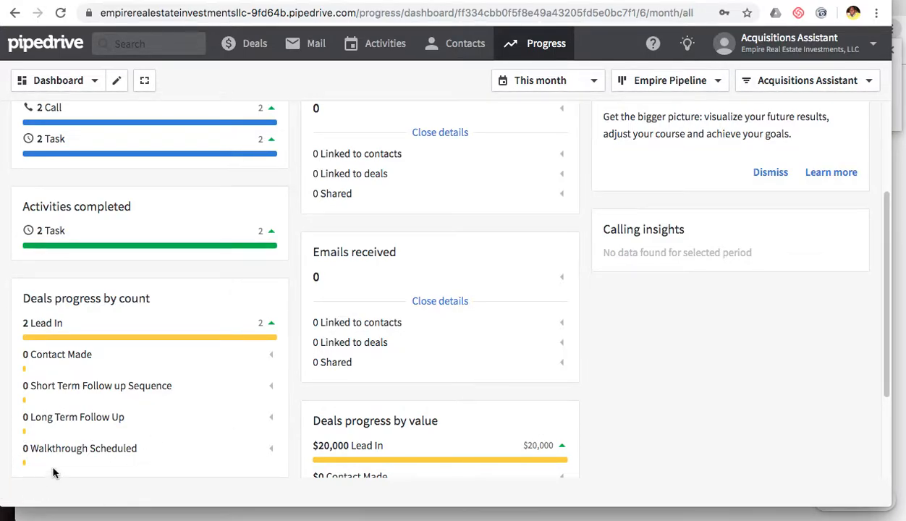
scroll(130, 426, up, 4)
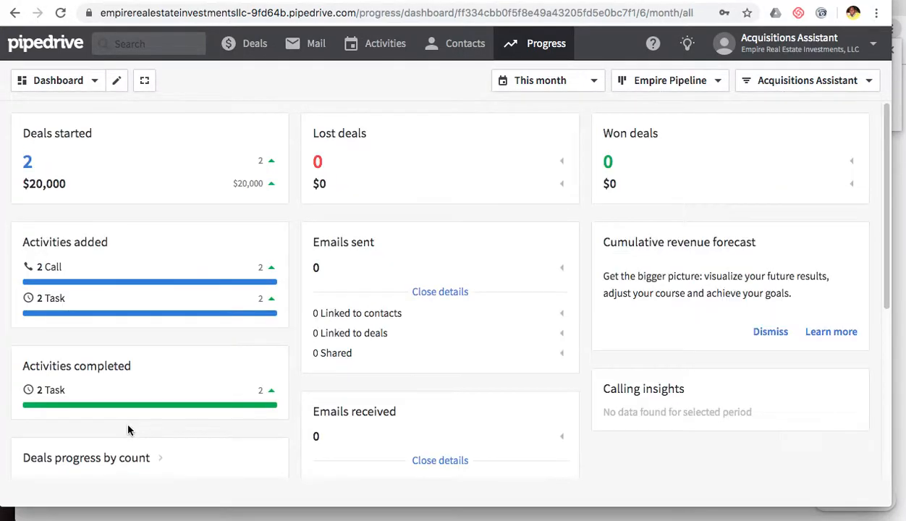
- Open the deal linked to the "Call back" activity and move it to the Walkthrough Scheduled stage
click(375, 52)
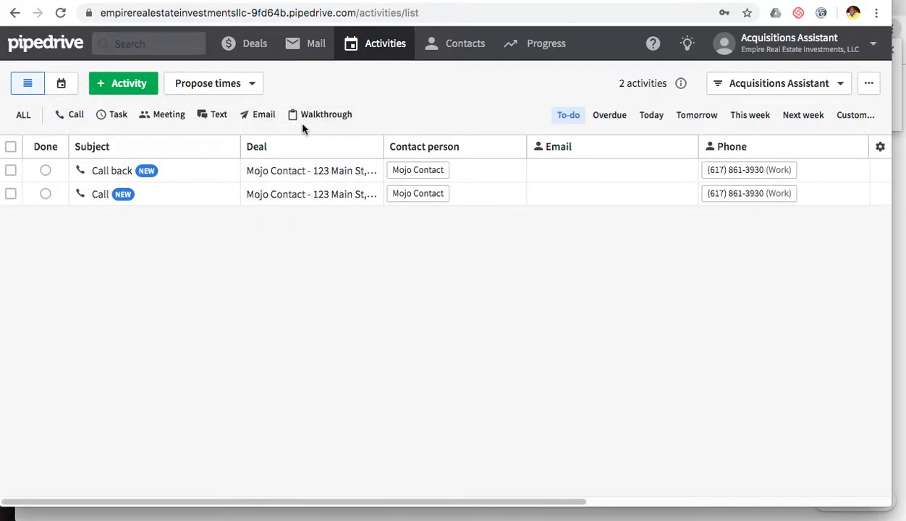
click(273, 171)
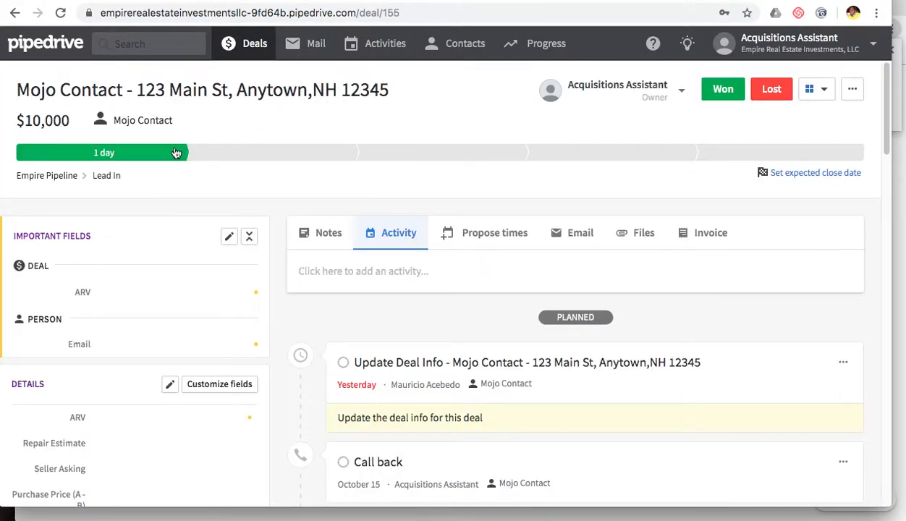
mouse_move(114, 153)
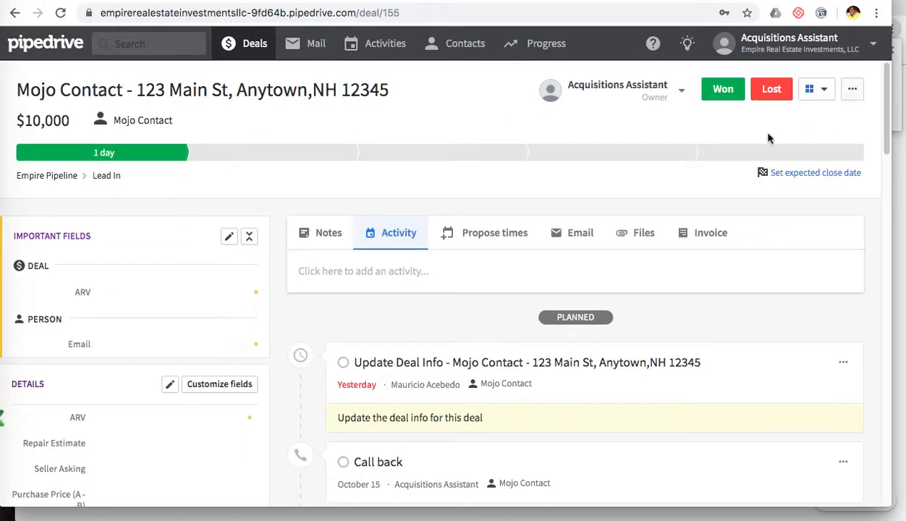
mouse_move(743, 154)
click(724, 158)
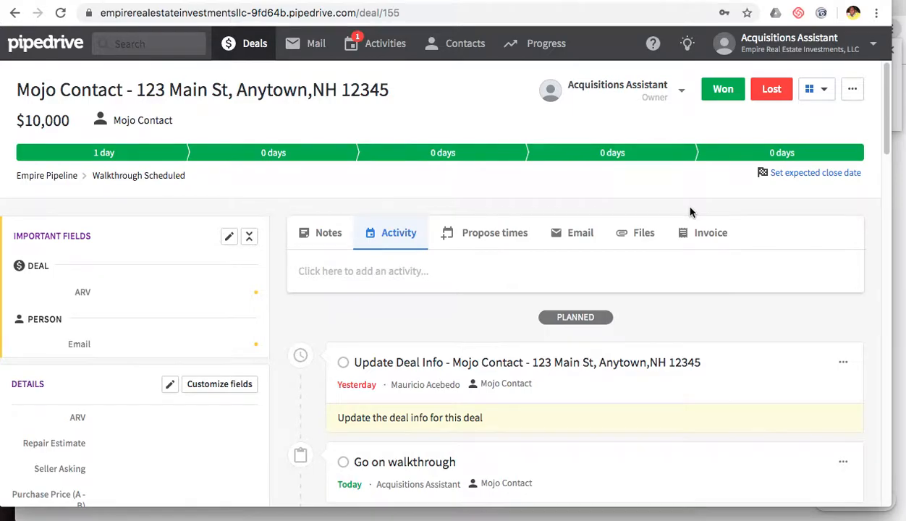
- Open the deal's "Go on walkthrough" activity for editing and set its date to 10/12/2019
scroll(689, 210, down, 3)
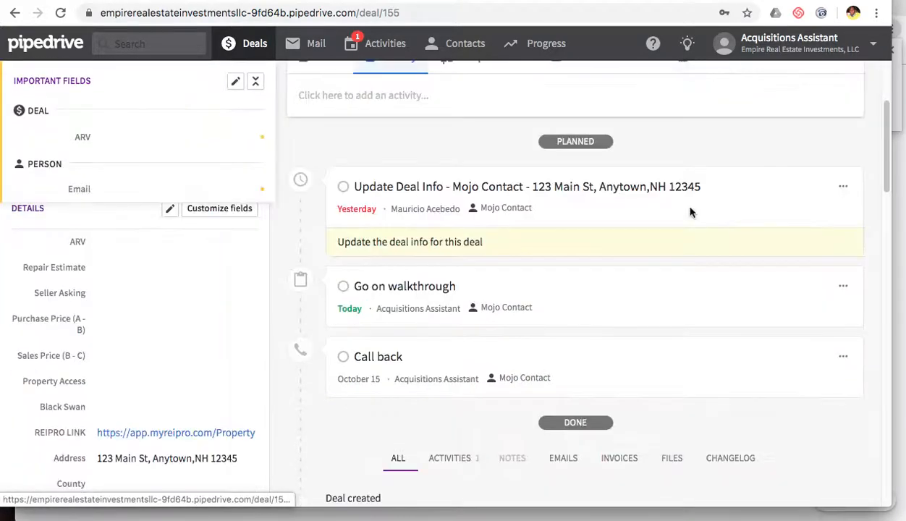
click(407, 289)
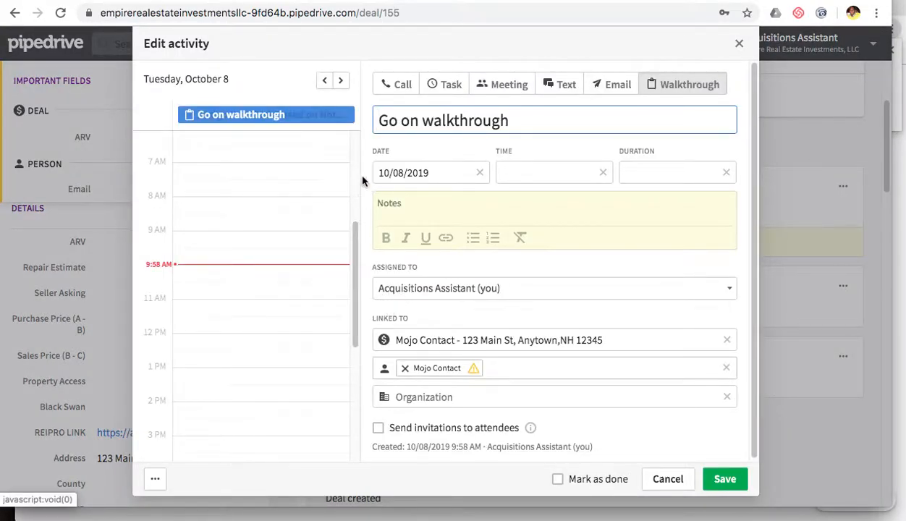
click(403, 172)
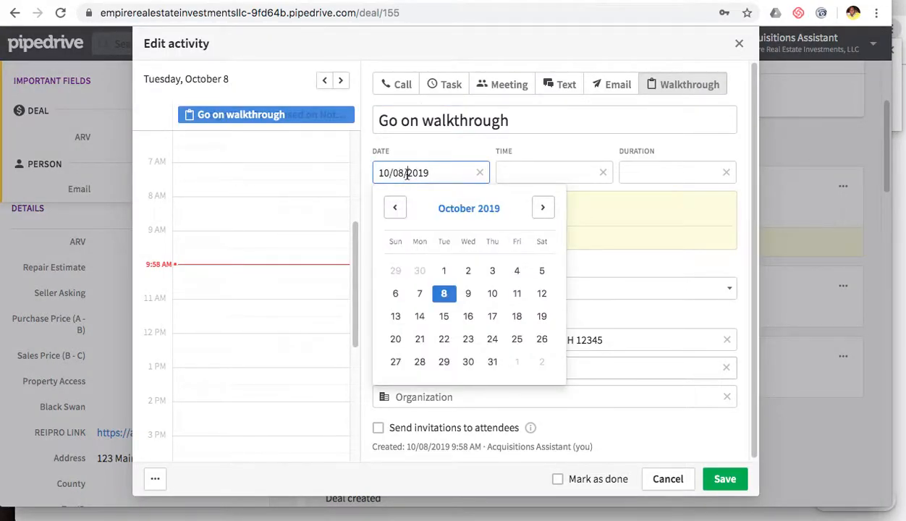
click(542, 296)
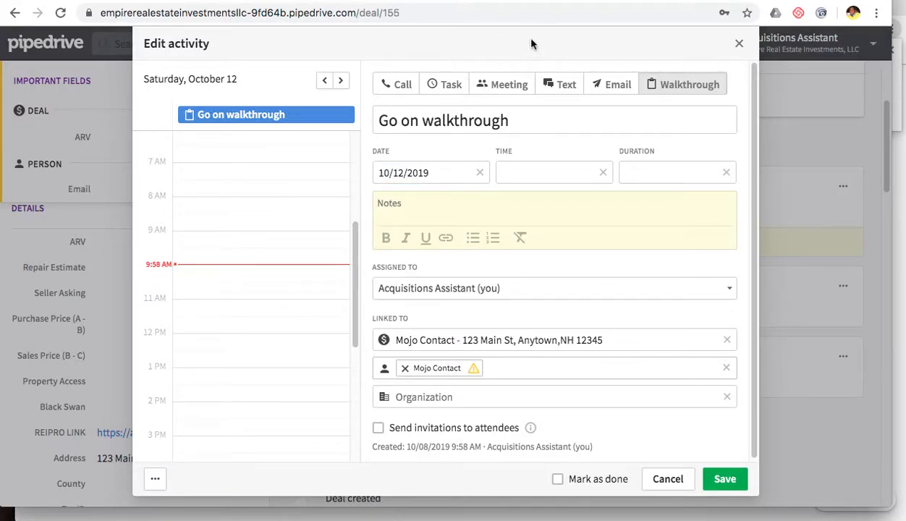
click(730, 293)
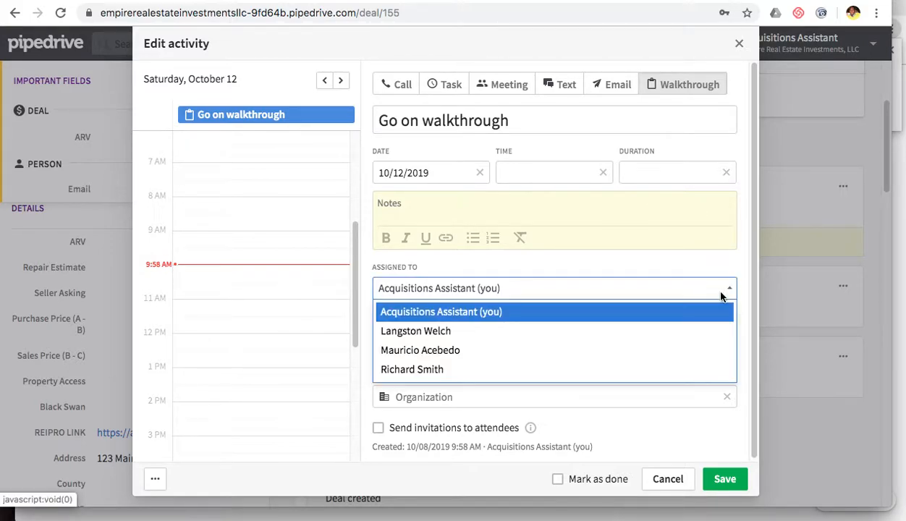
click(572, 340)
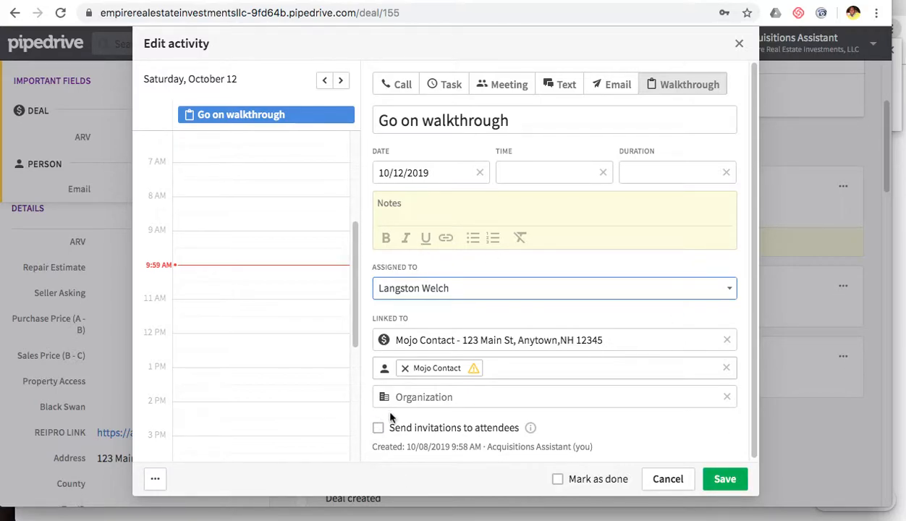
click(711, 287)
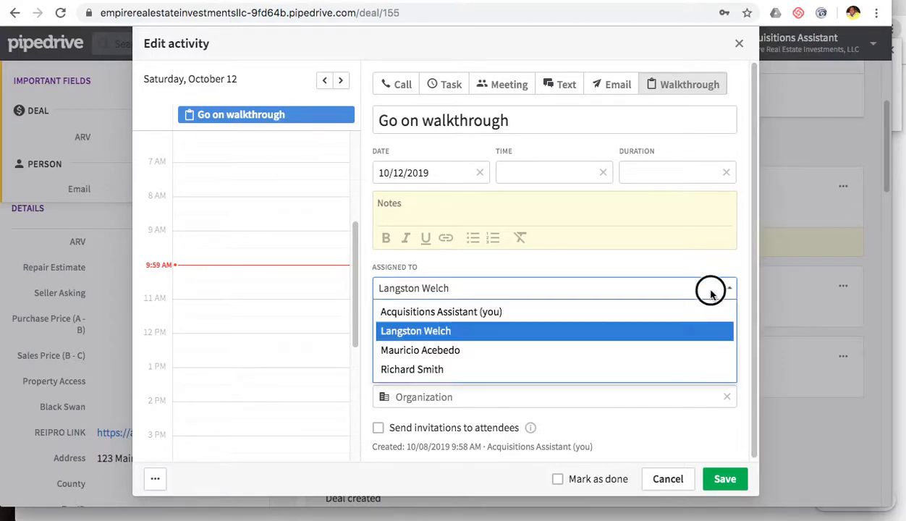
click(609, 322)
click(378, 428)
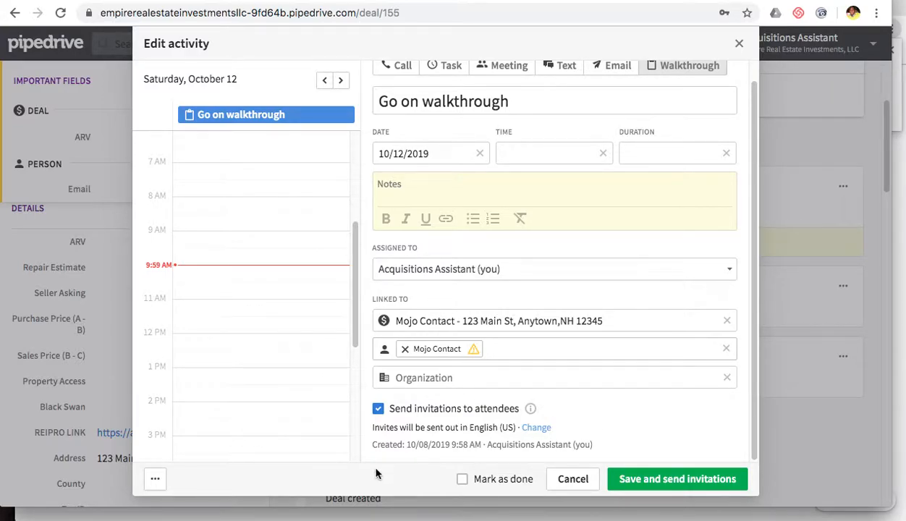
click(378, 409)
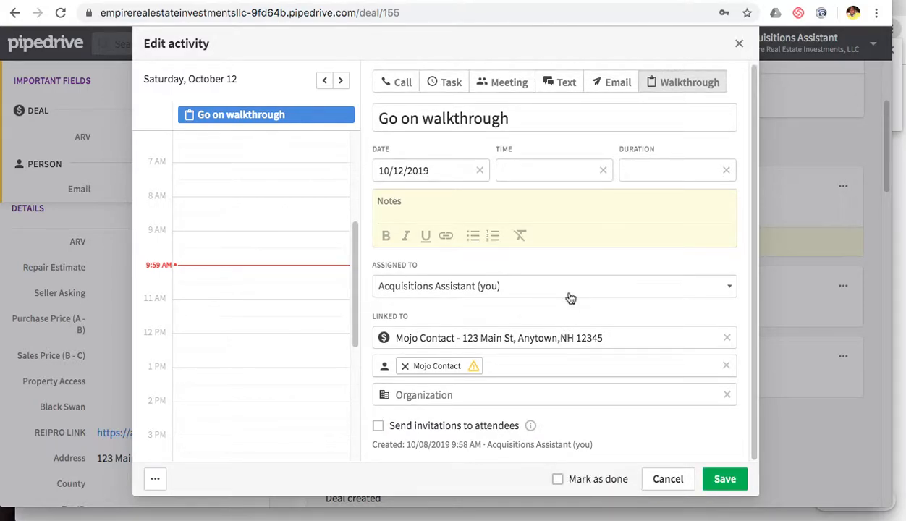
- Reassign the walkthrough activity to the team member listed directly after Acquisitions Assistant and save it
click(705, 284)
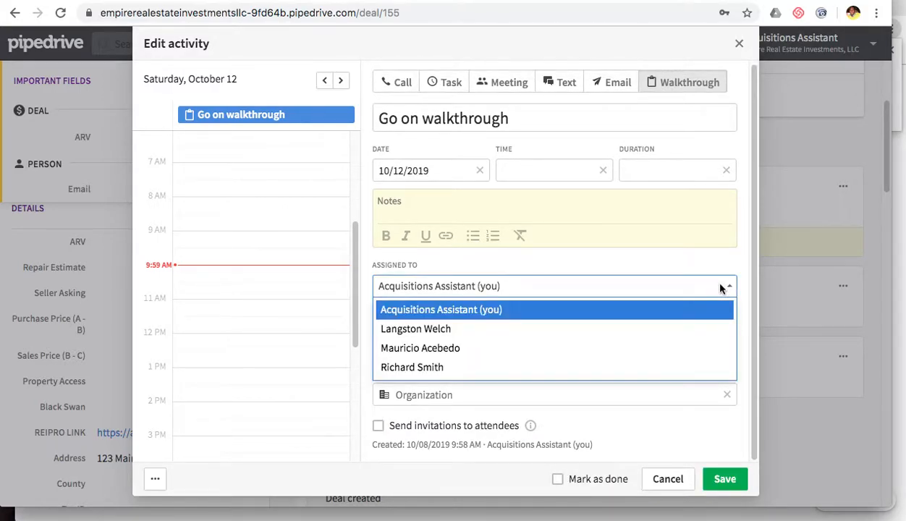
click(599, 332)
click(723, 484)
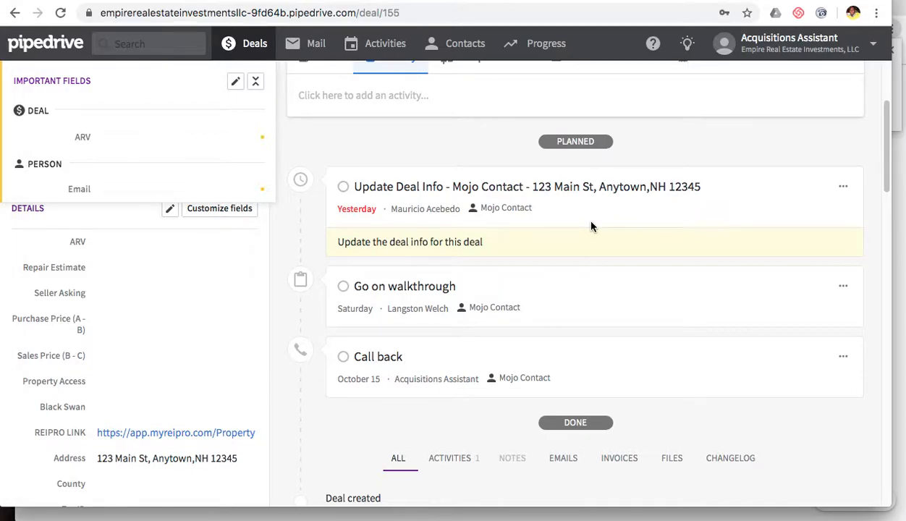
scroll(590, 226, up, 3)
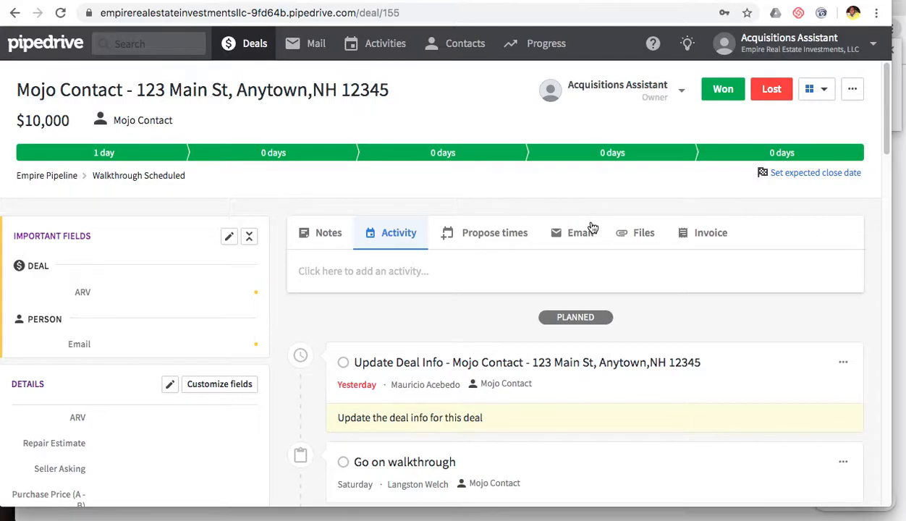